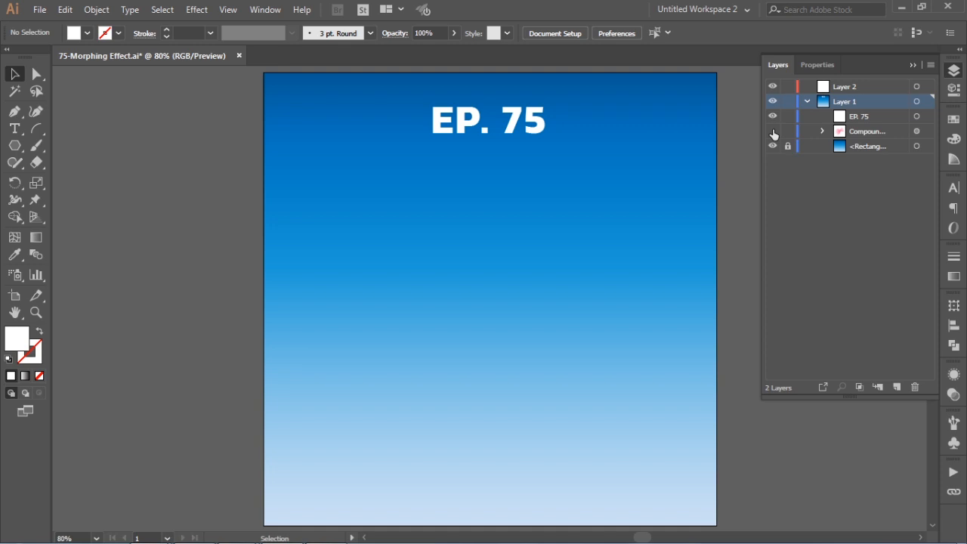
Show the hidden compound shape in Layer 1 and move its smaller circle slightly down toward the larger one.
left_click(772, 132)
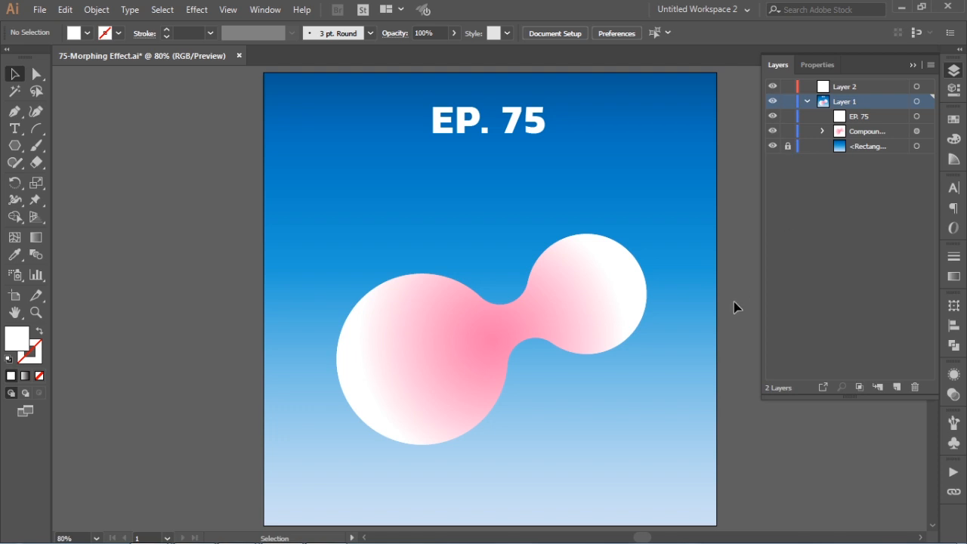
key("a")
left_click(590, 345)
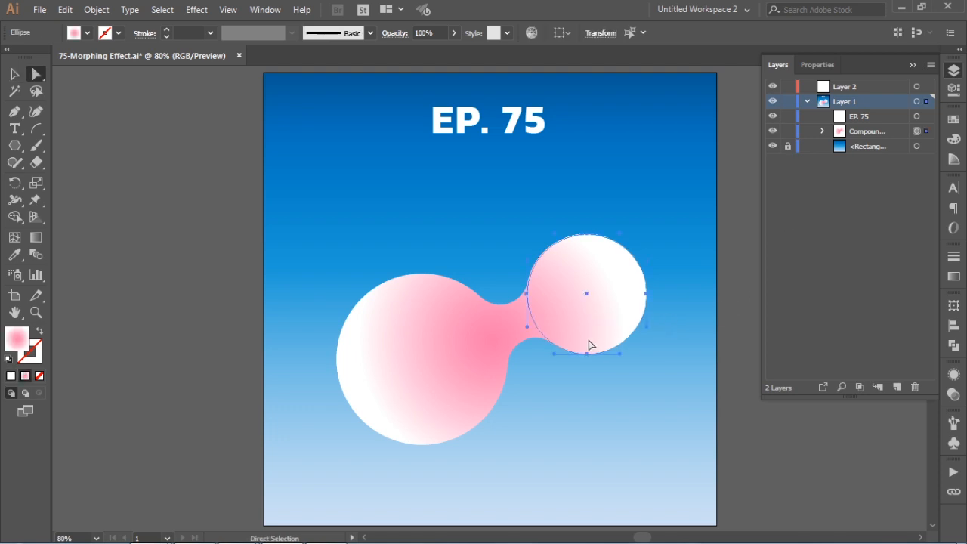
key("v")
left_click_drag(602, 334, 579, 357)
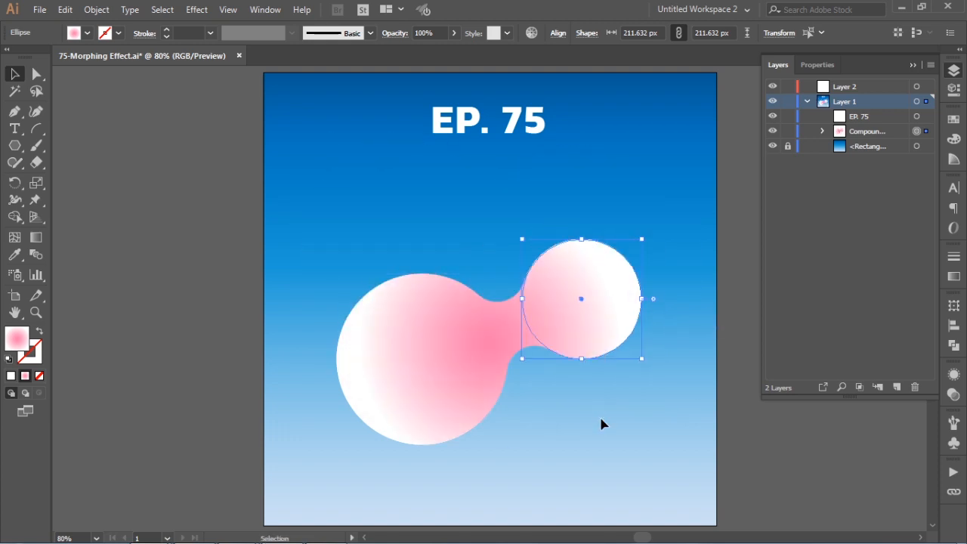
Hide Layer 1 and draw a circle about 279 px in diameter on Layer 2 with the Ellipse tool.
left_click(808, 100)
left_click(773, 102)
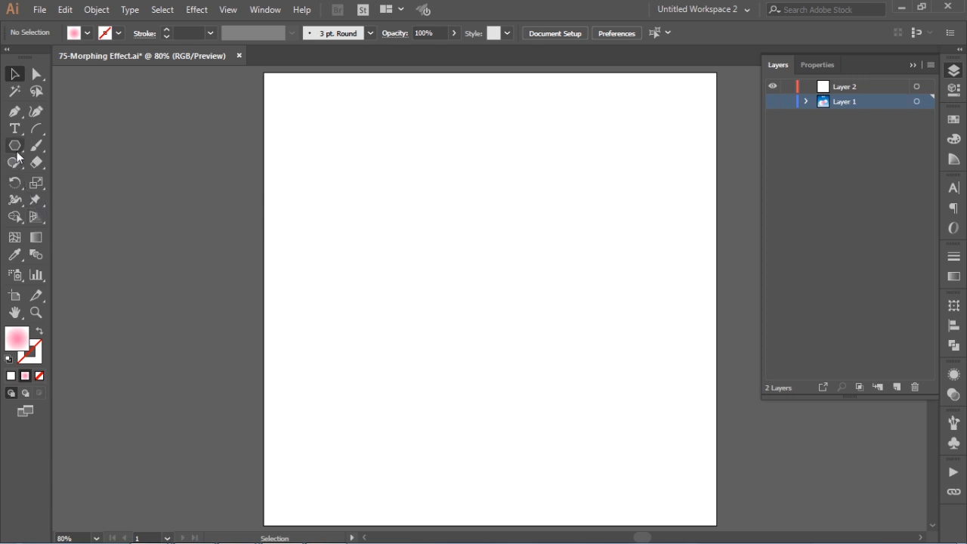
left_click_drag(18, 157, 57, 179)
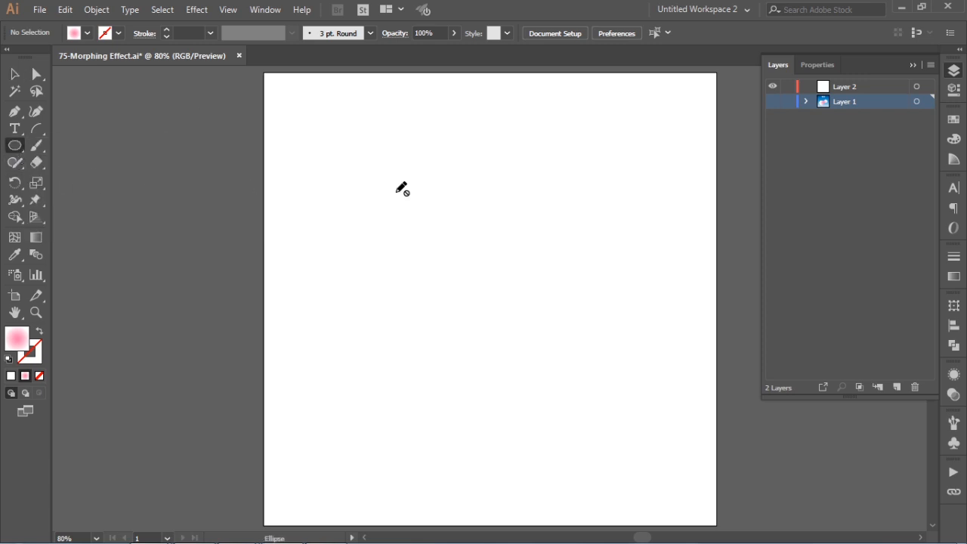
left_click(853, 87)
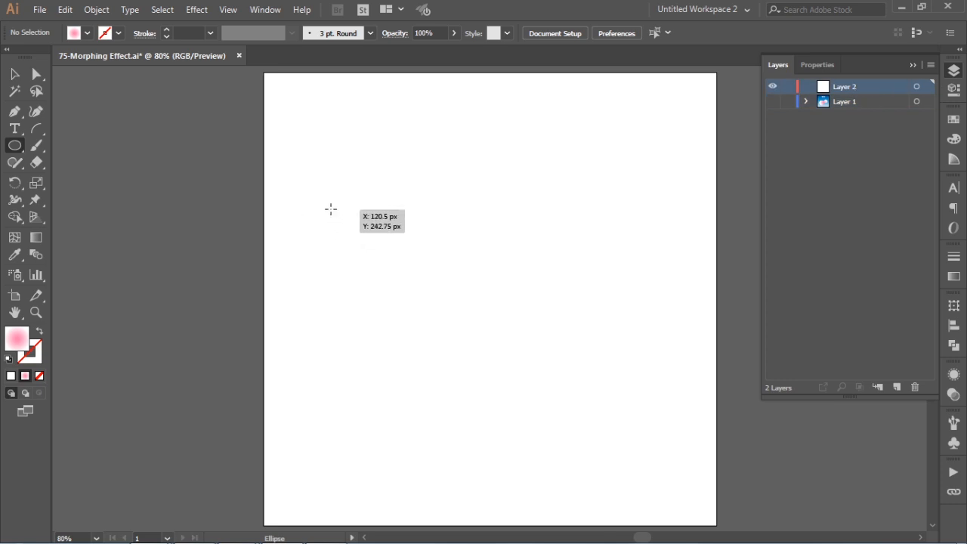
left_click_drag(336, 212, 493, 370)
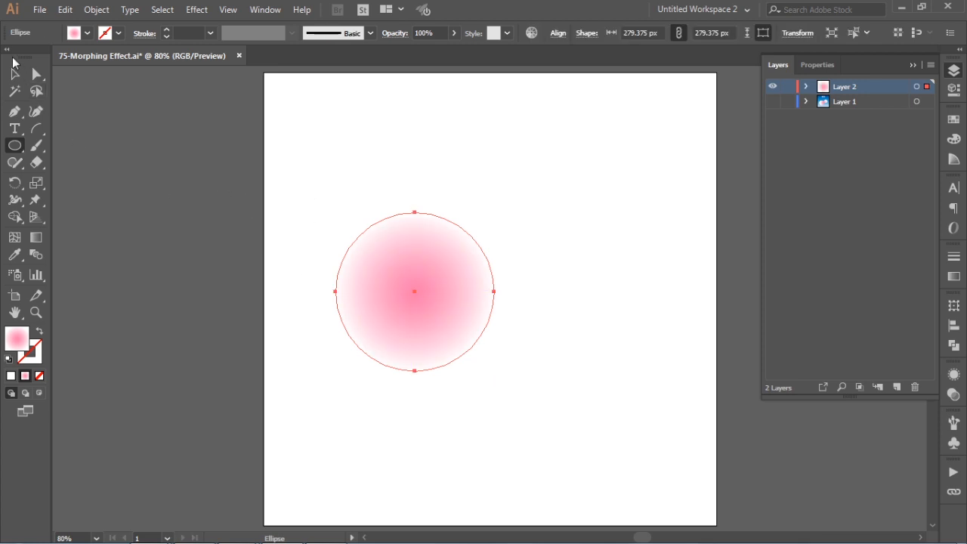
Duplicate the circle to its right, scale the copy to about 186 px, and place the two circles level with a small gap.
left_click(14, 73)
left_click_drag(418, 298, 398, 280)
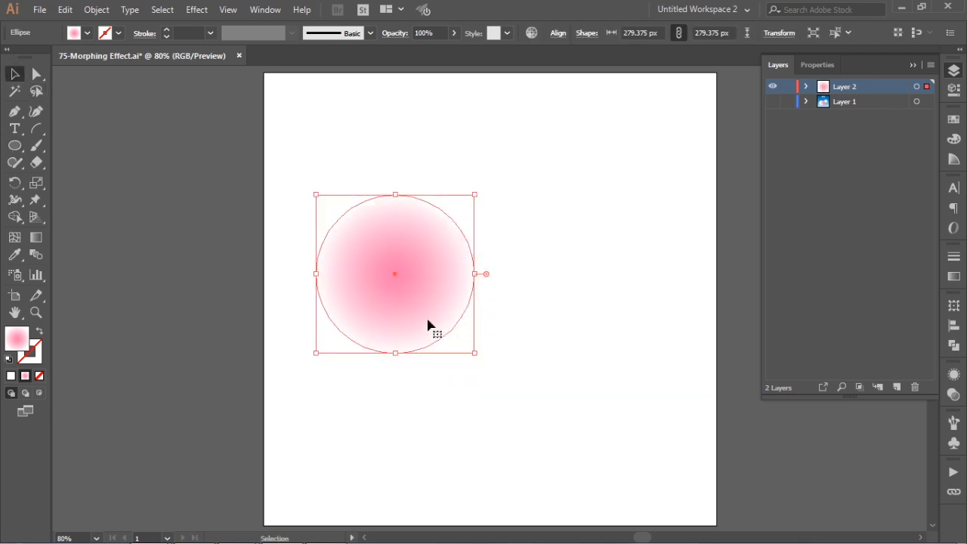
left_click_drag(427, 324, 612, 330)
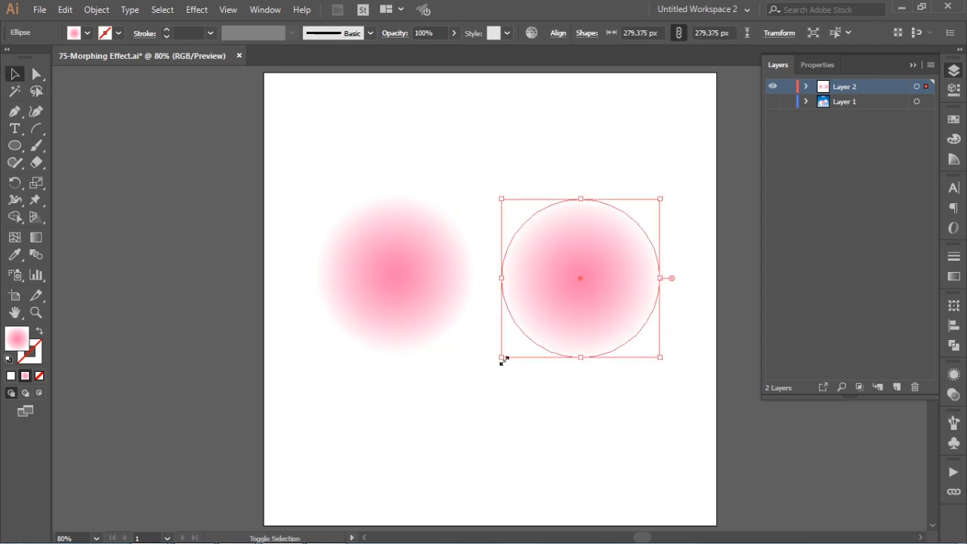
left_click_drag(504, 360, 556, 305)
left_click_drag(594, 275, 542, 299)
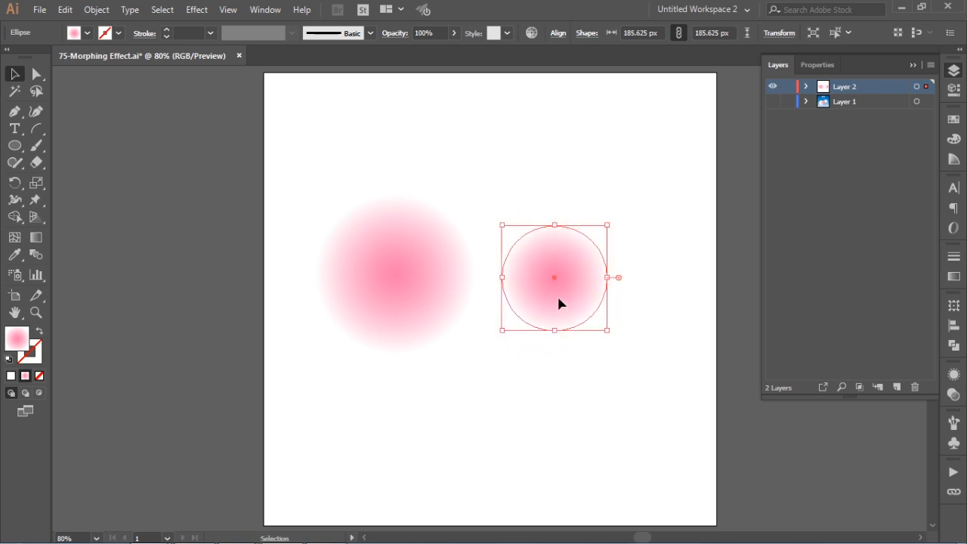
left_click_drag(432, 320, 417, 318)
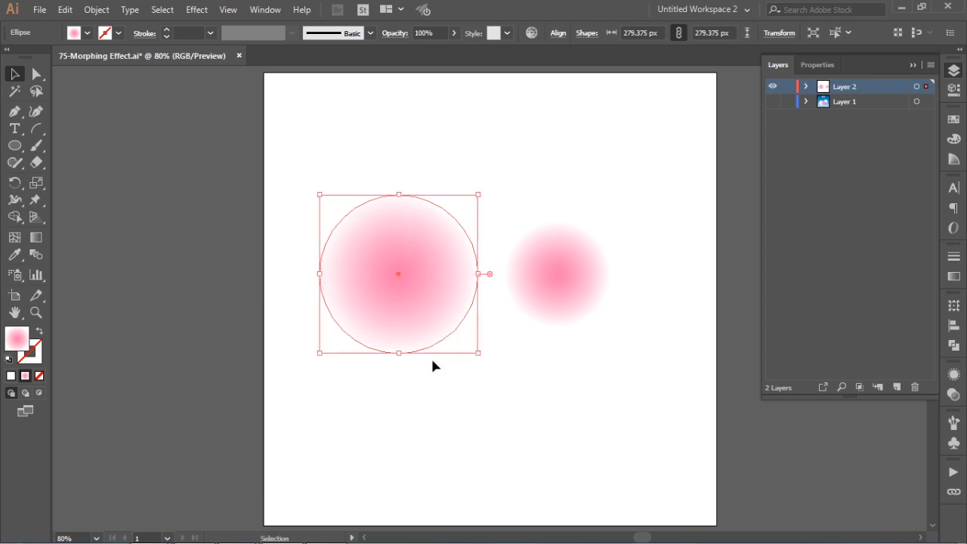
Combine both circles into a compound shape with the Pathfinder's Make Compound Shape command.
left_click(538, 410)
left_click_drag(316, 139, 637, 384)
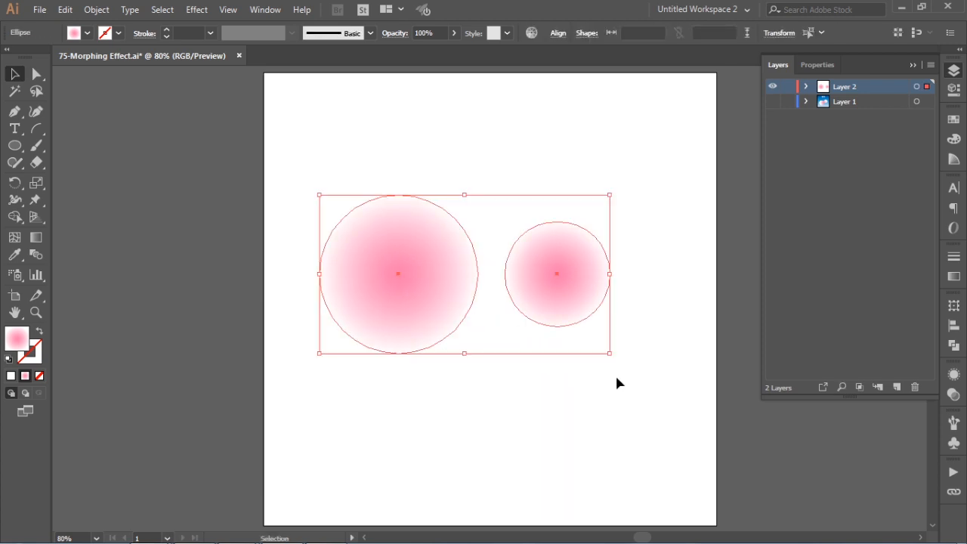
left_click(954, 346)
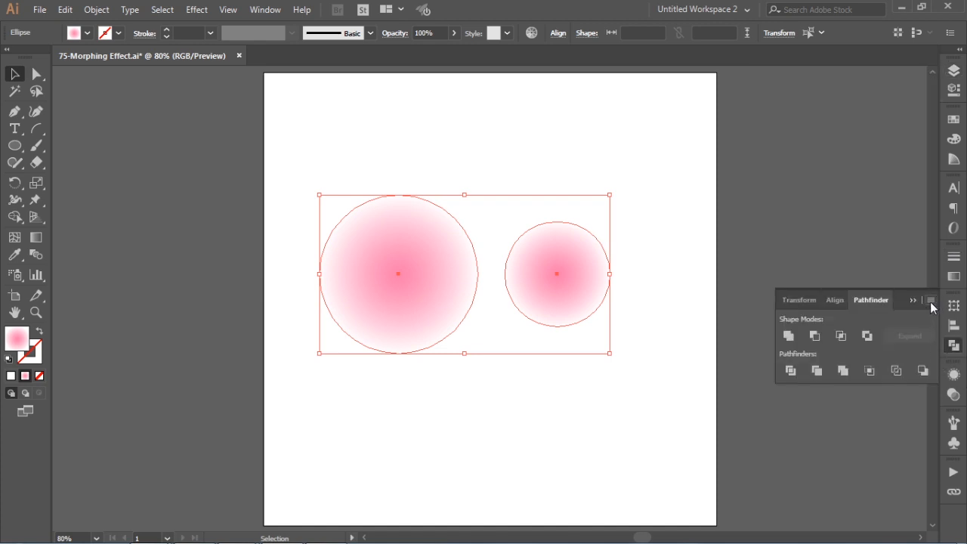
left_click(930, 301)
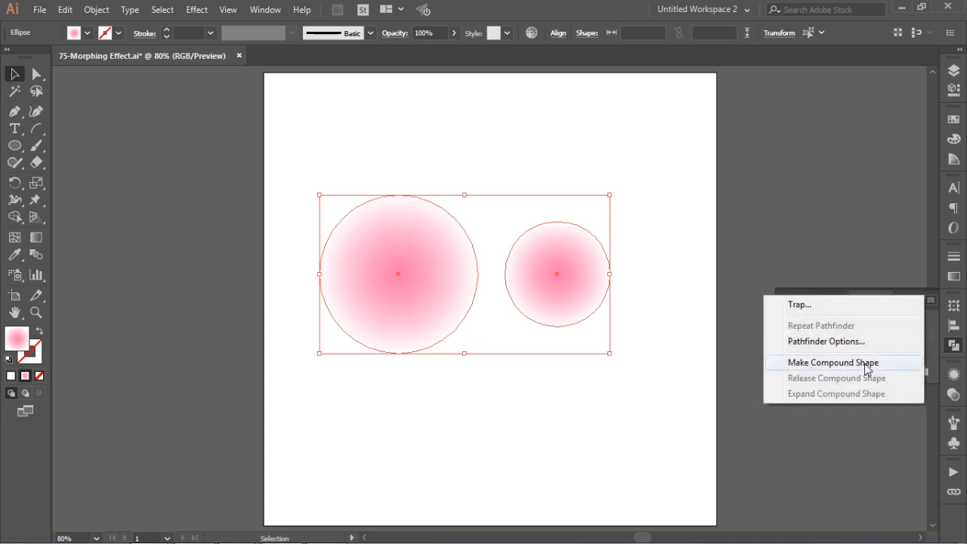
left_click(867, 364)
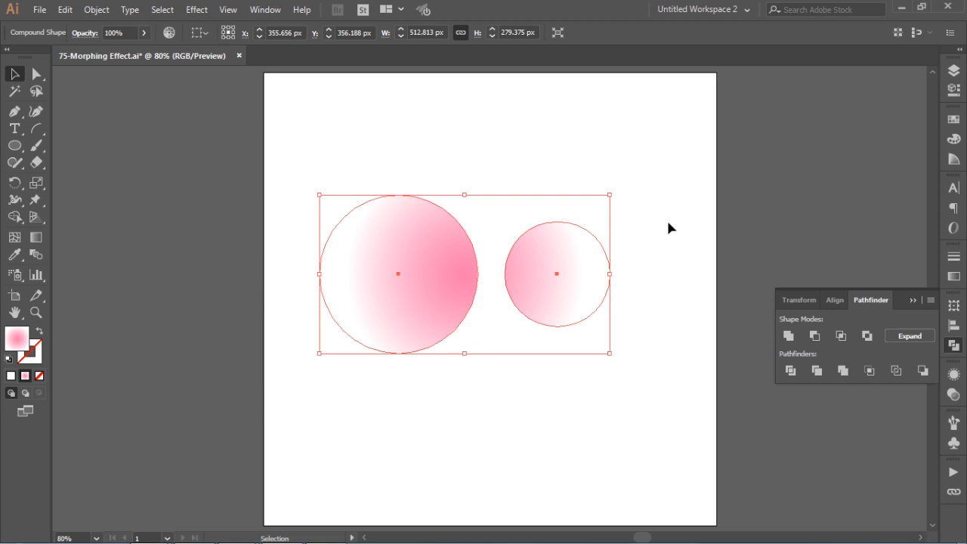
Start an Offset Path effect on the compound shape with preview enabled and set its offset to 40 px.
left_click(196, 9)
mouse_move(221, 136)
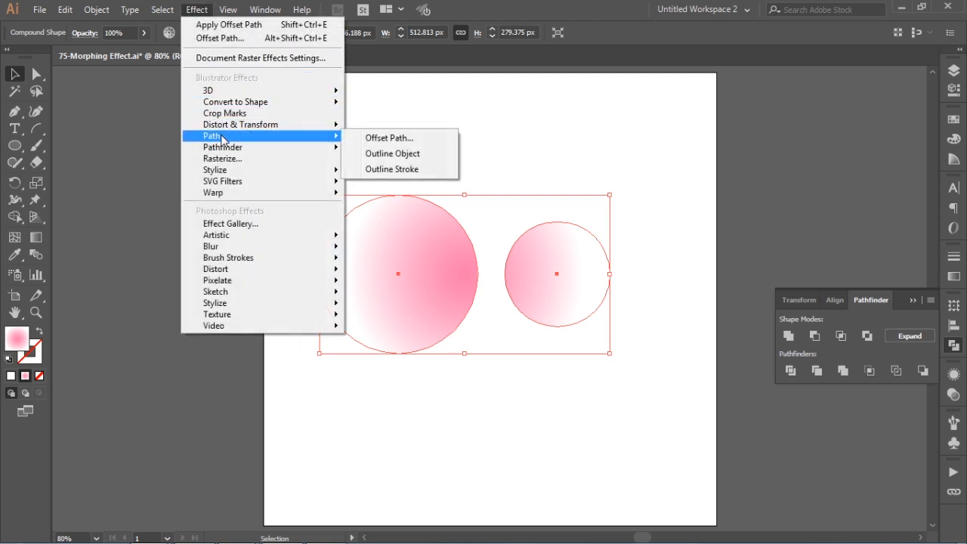
left_click(380, 140)
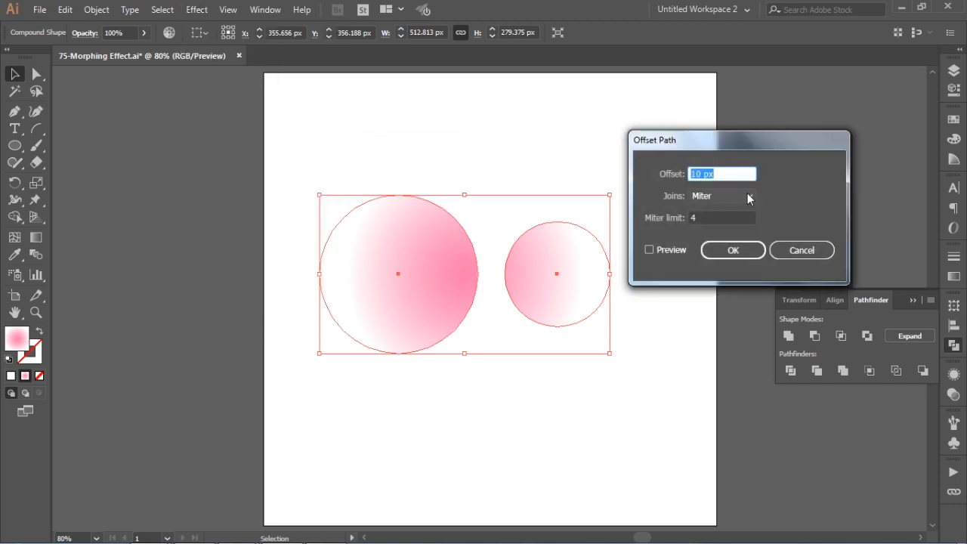
left_click(666, 249)
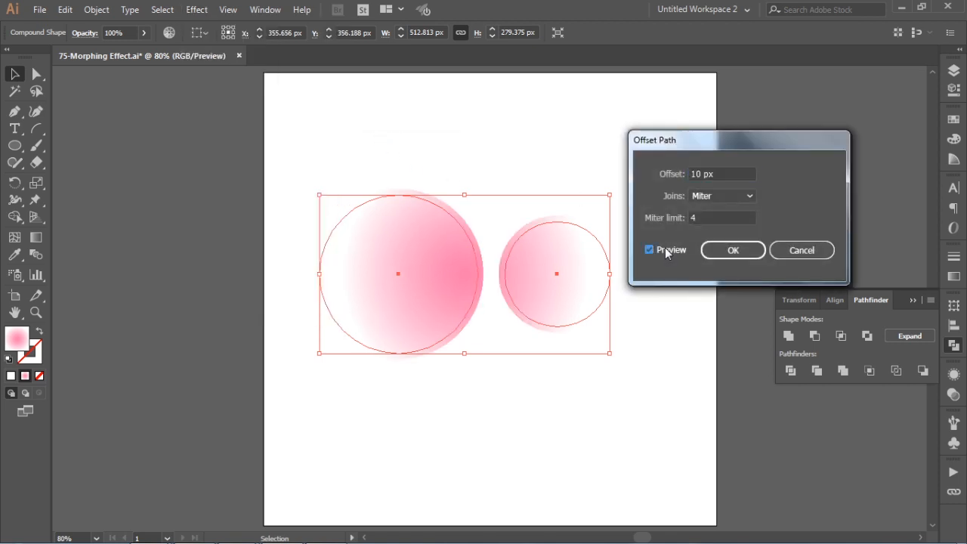
left_click(725, 173)
key("Up")
key("Up")
key("Up")
key("Up")
key("Up")
key("Up")
key("Up")
key("Up")
key("Up")
key("Up")
key("Up")
key("Up")
key("Up")
key("Up")
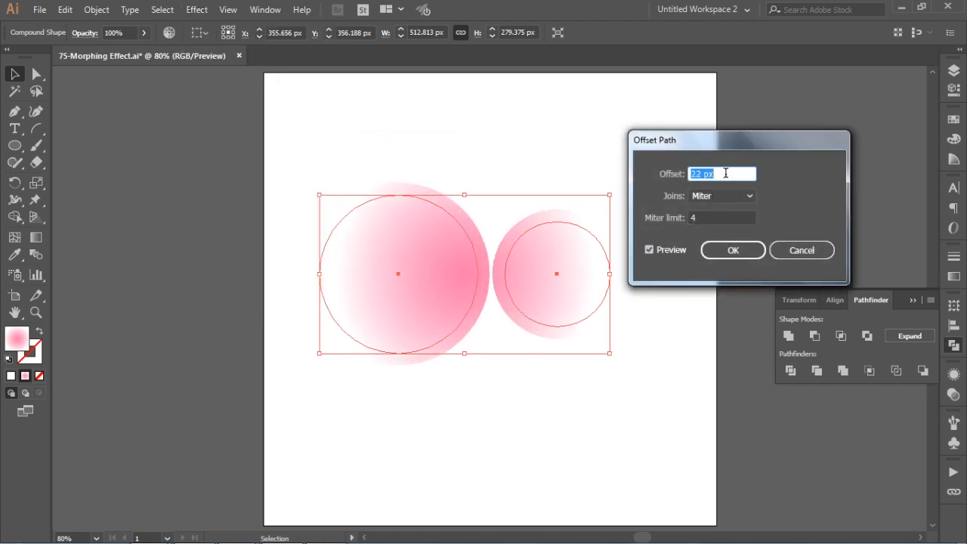
key("Up")
key("Up")
key("Up")
key("Up")
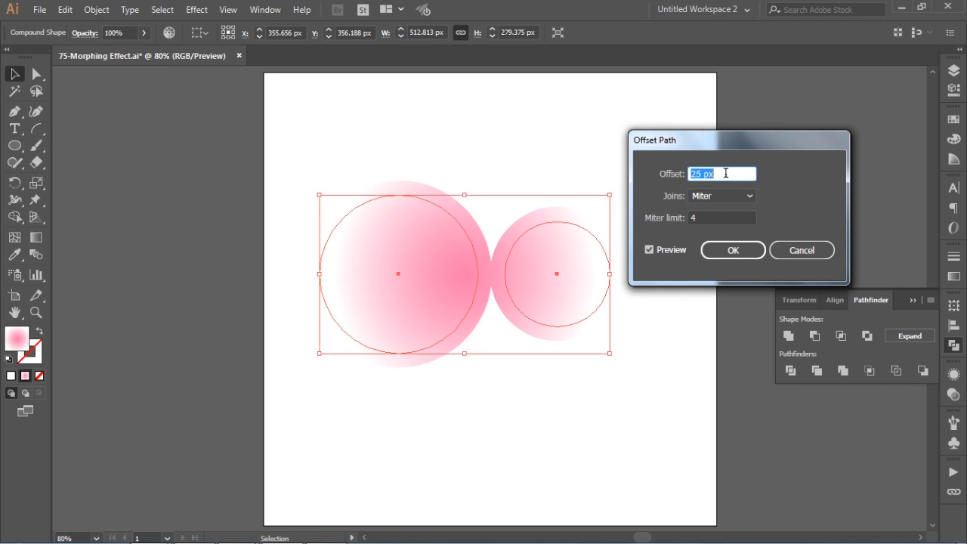
key("Up")
key("Up")
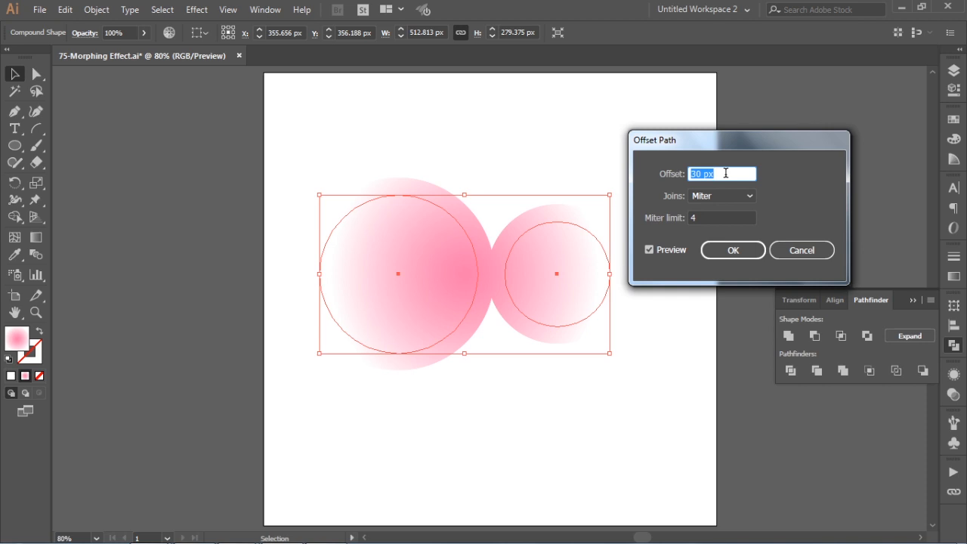
type("40")
left_click(660, 249)
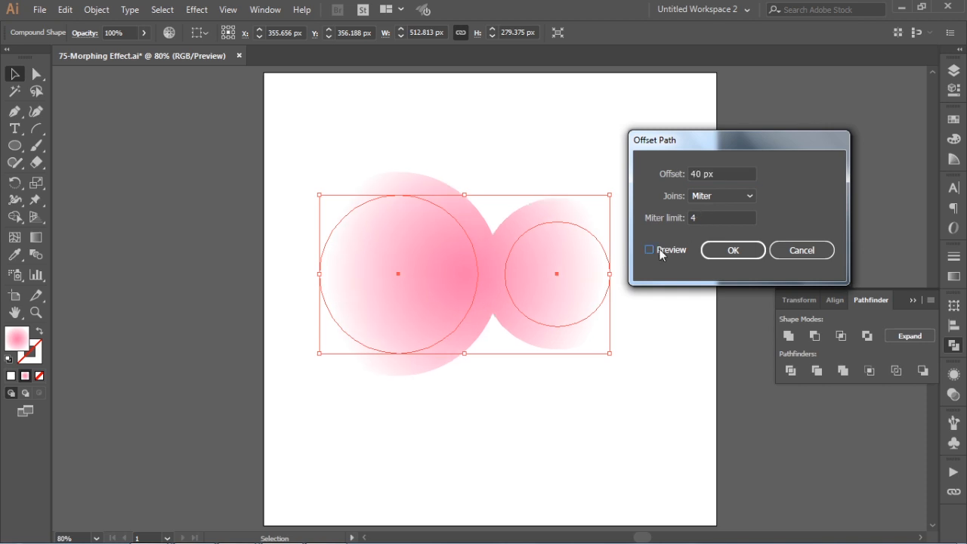
Set the offset's joins to Round and apply the effect.
left_click(725, 195)
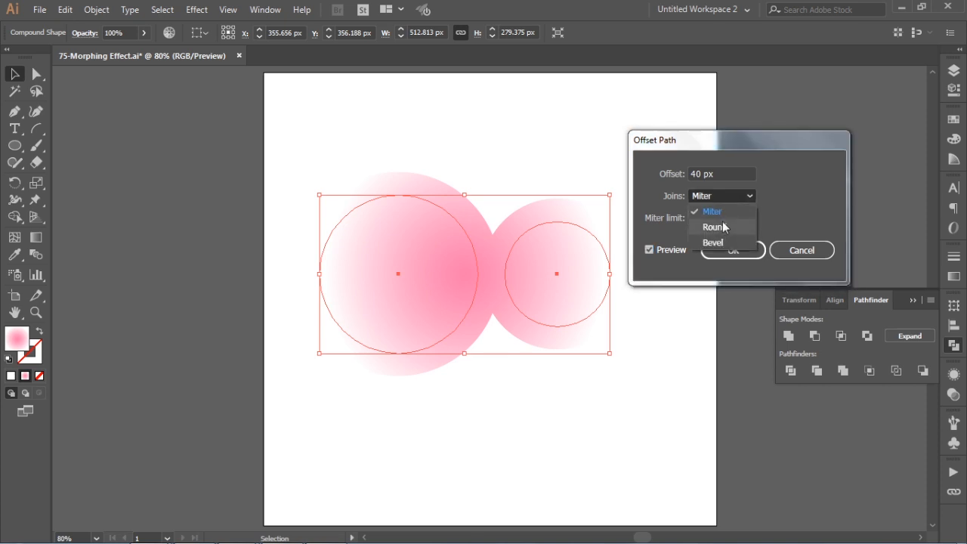
left_click(723, 223)
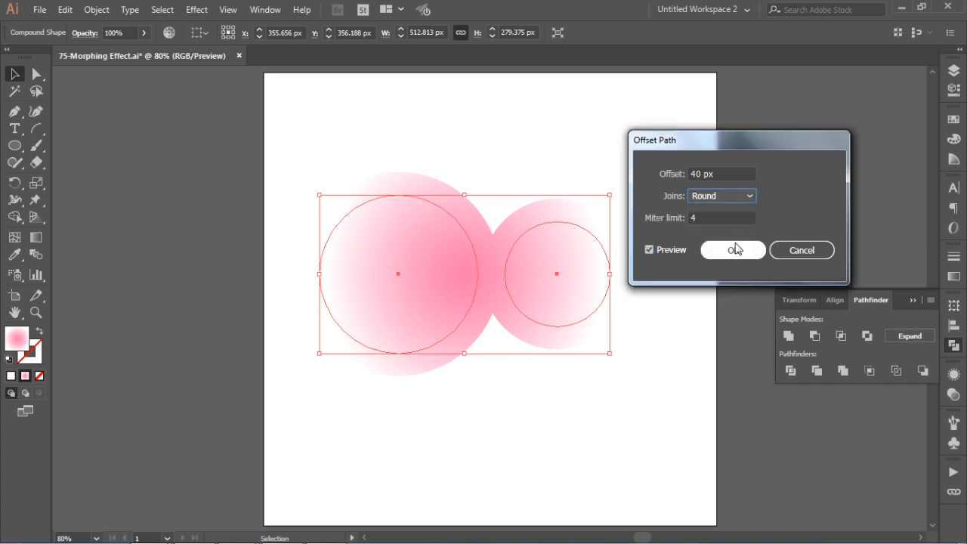
left_click(733, 251)
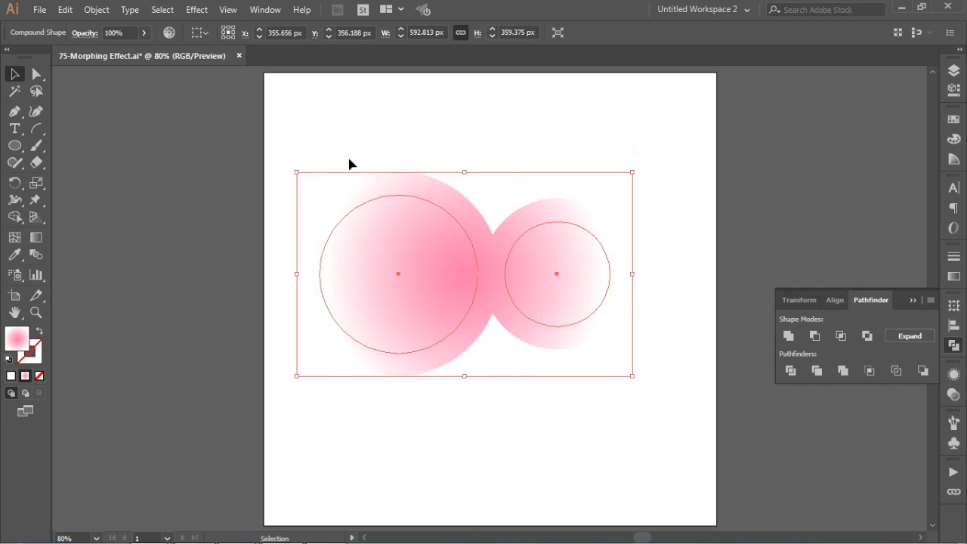
Apply a second Offset Path effect to the compound shape with an offset of -40 px and Round joins.
left_click(198, 9)
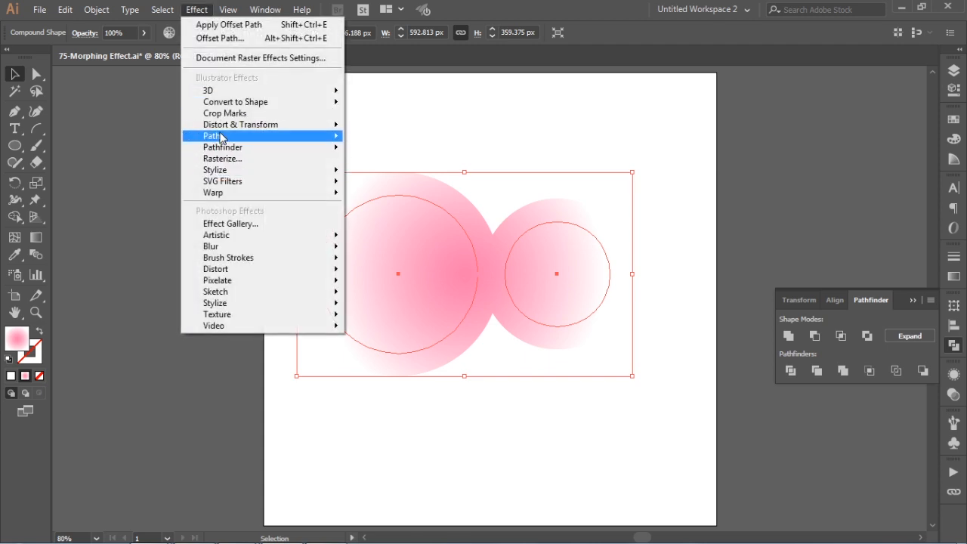
mouse_move(221, 137)
left_click(424, 143)
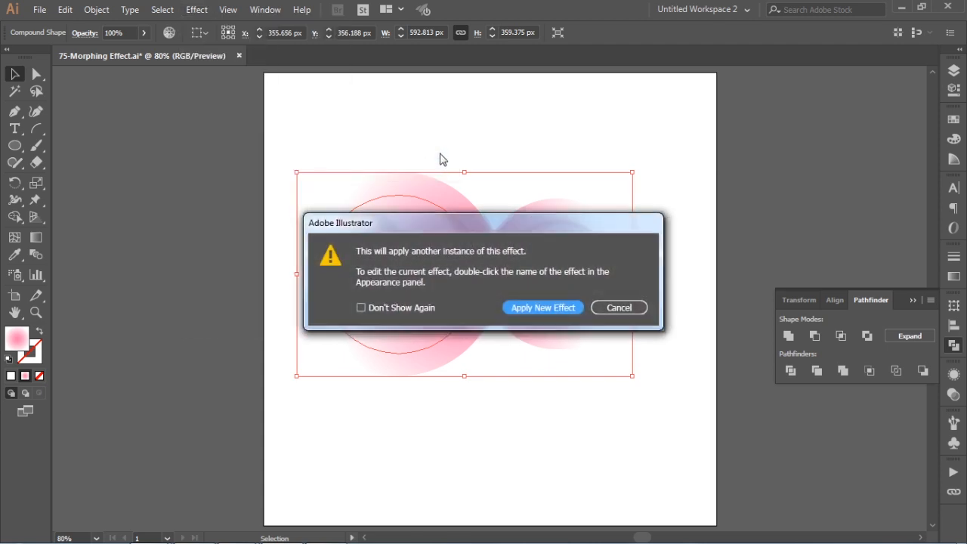
left_click(525, 308)
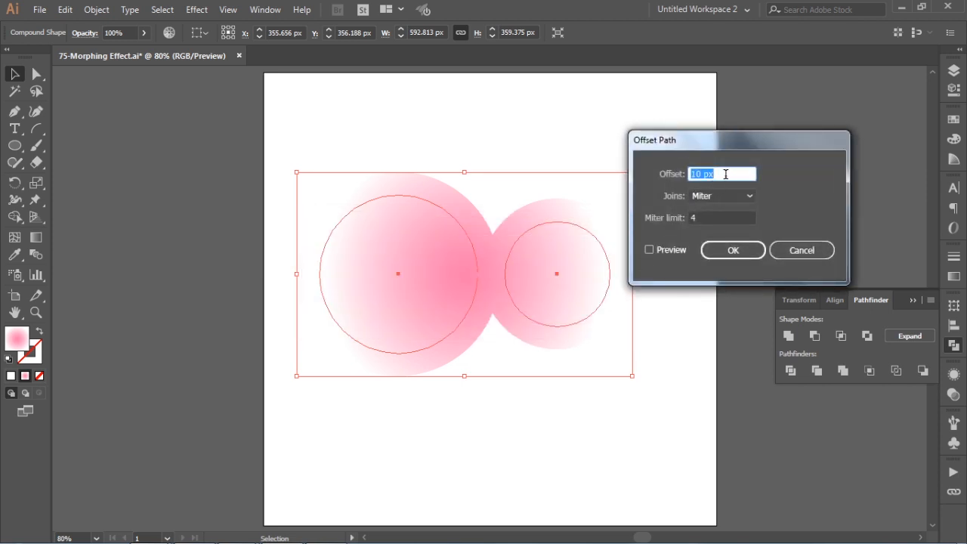
type("-40")
left_click(716, 196)
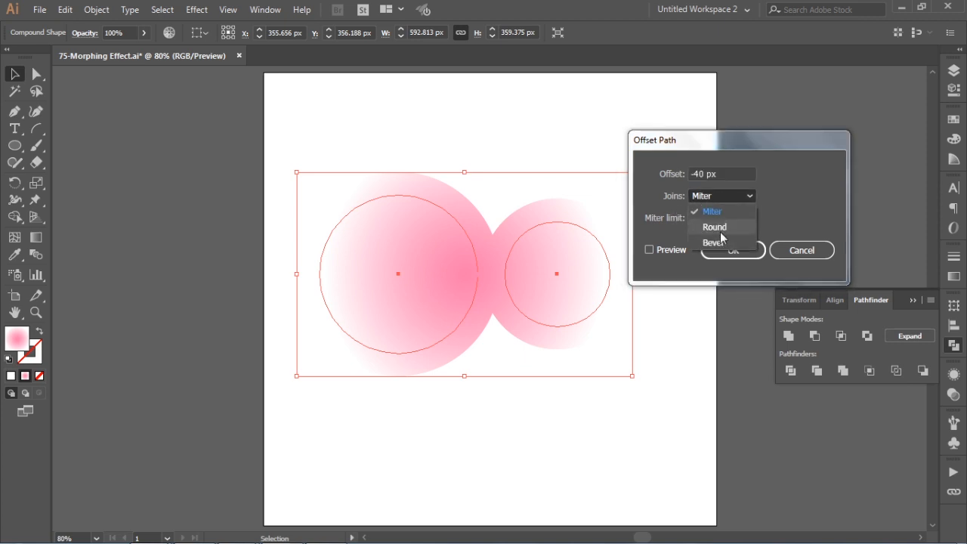
left_click(722, 224)
left_click(671, 252)
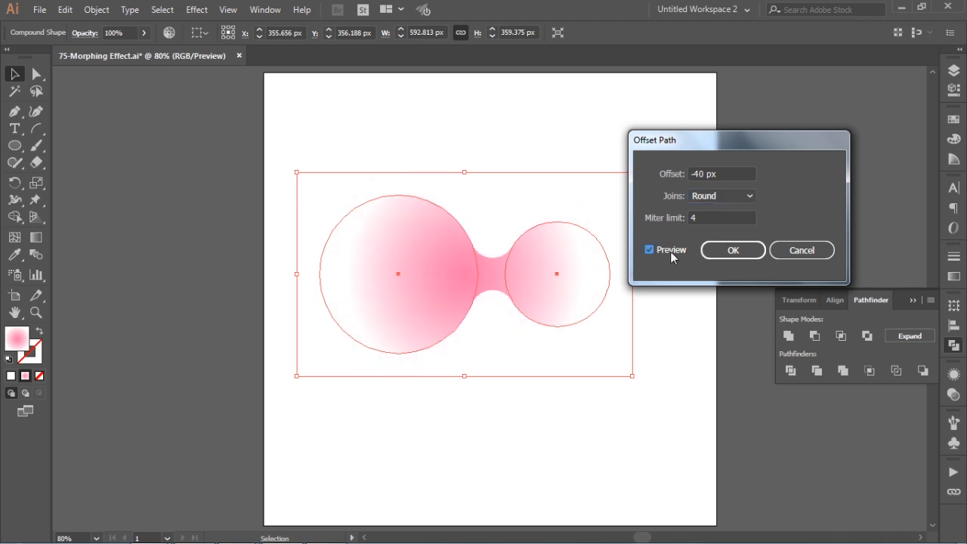
left_click(730, 250)
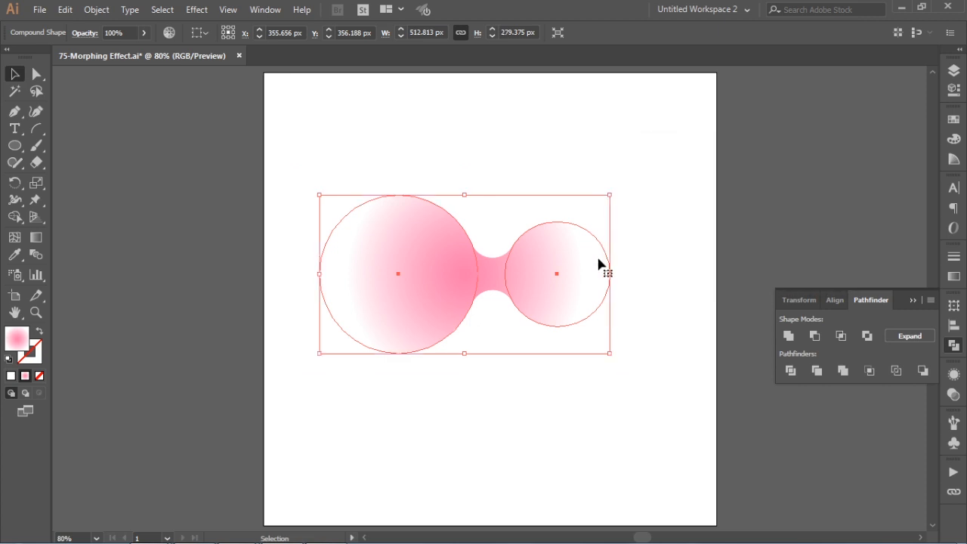
Select only the smaller circle within the compound shape and move it up to the larger circle's upper right.
left_click(679, 153)
left_click(592, 253)
left_click(37, 74)
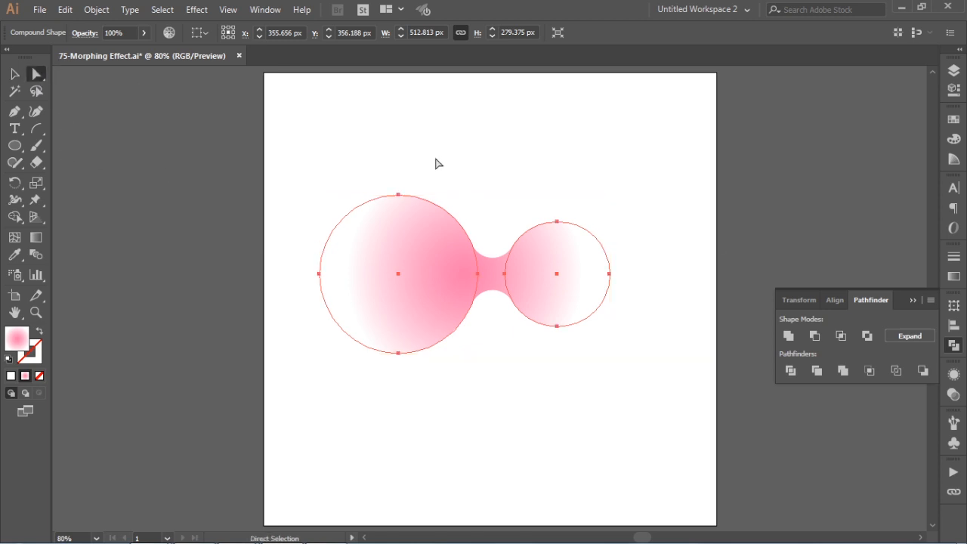
left_click(635, 313)
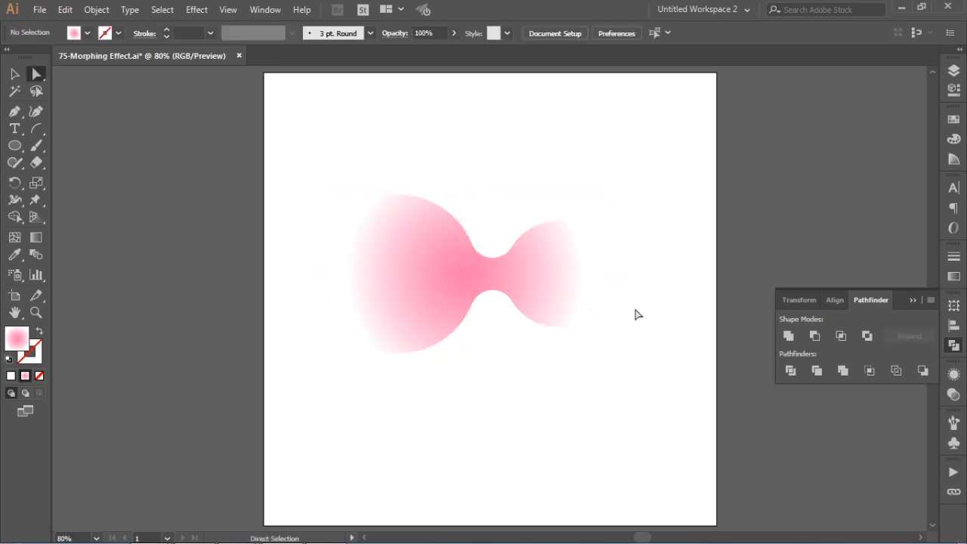
left_click(537, 300)
key("v")
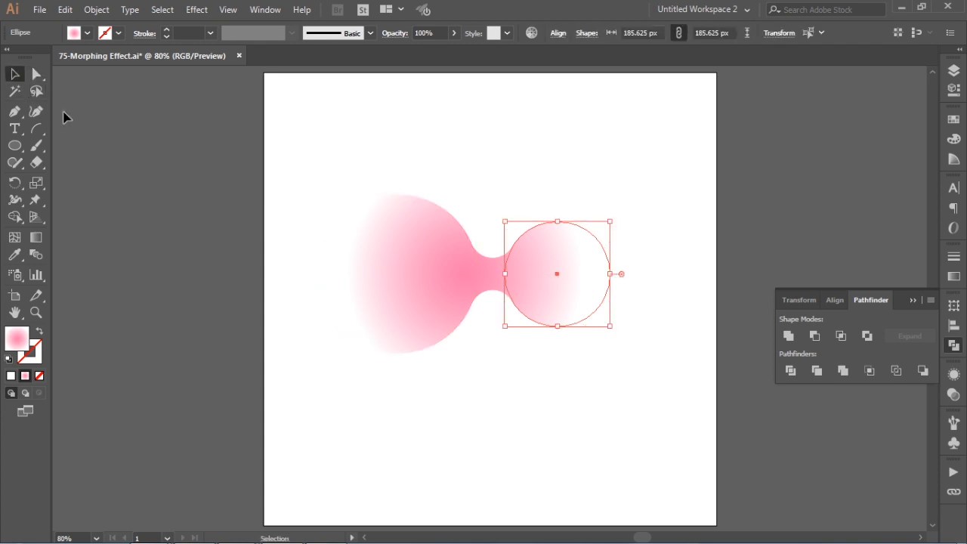
left_click_drag(579, 298, 533, 180)
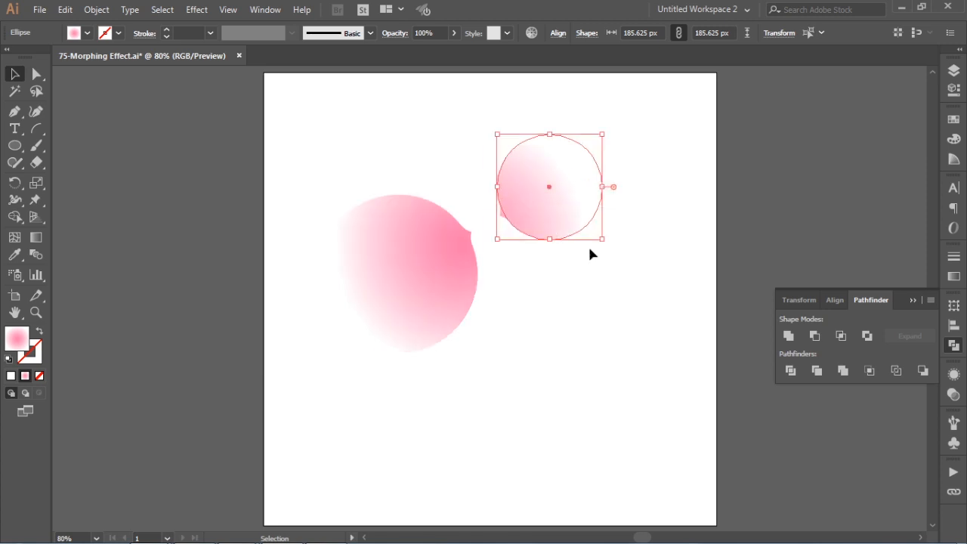
Nudge the smaller circle left in small increments until a thin liquid bridge joins it to the larger circle.
key("Left")
key("Left")
key("Left")
key("Left")
key("Left")
key("Left")
key("Left")
key("Left")
key("Left")
key("Left")
key("Left")
key("Left")
key("Left")
key("Left")
key("Left")
key("Left")
key("Left")
key("Left")
key("Left")
key("Left")
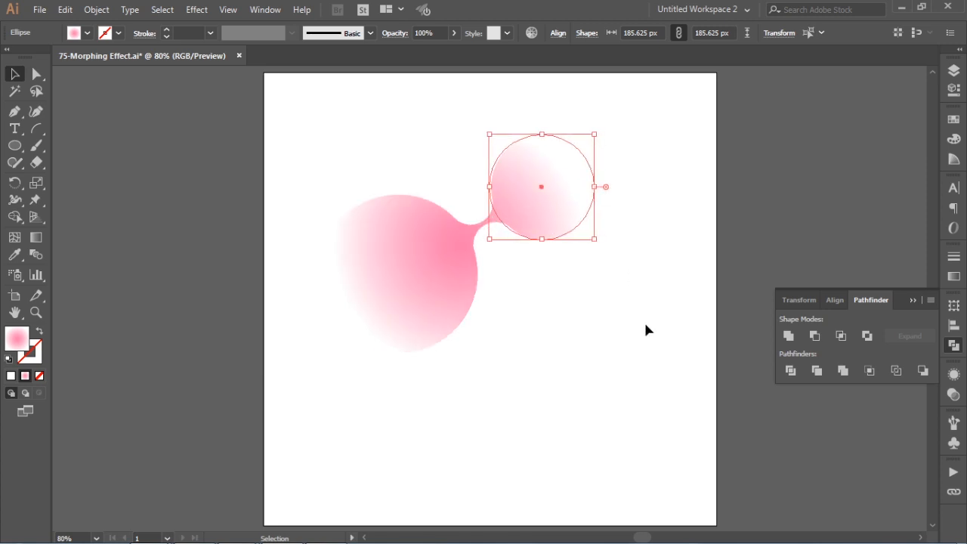
Move the smaller circle down along the larger circle's side until it sits at the larger circle's lower right.
key("Down")
key("Down")
key("Down")
key("Down")
key("Down")
key("Down")
key("Down")
key("Down")
key("Down")
key("Down")
key("Down")
key("Down")
key("Down")
key("Down")
key("Down")
key("Down")
key("Down")
key("Down")
key("Down")
key("Down")
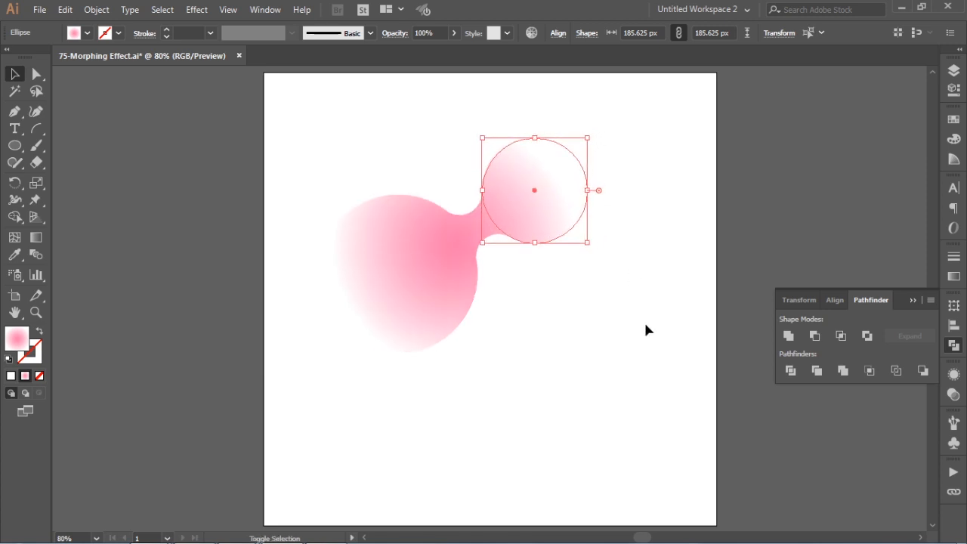
key("shift+Down")
key("shift+Down")
key("shift+Down")
key("shift+Down")
key("shift+Down")
key("shift+Down")
key("shift+Down")
key("shift+Down")
key("shift+Down")
key("shift+Down")
key("shift+Down")
key("shift+Down")
key("shift+Down")
key("shift+Down")
key("shift+Down")
key("shift+Down")
key("shift+Down")
key("shift+Down")
key("shift+Down")
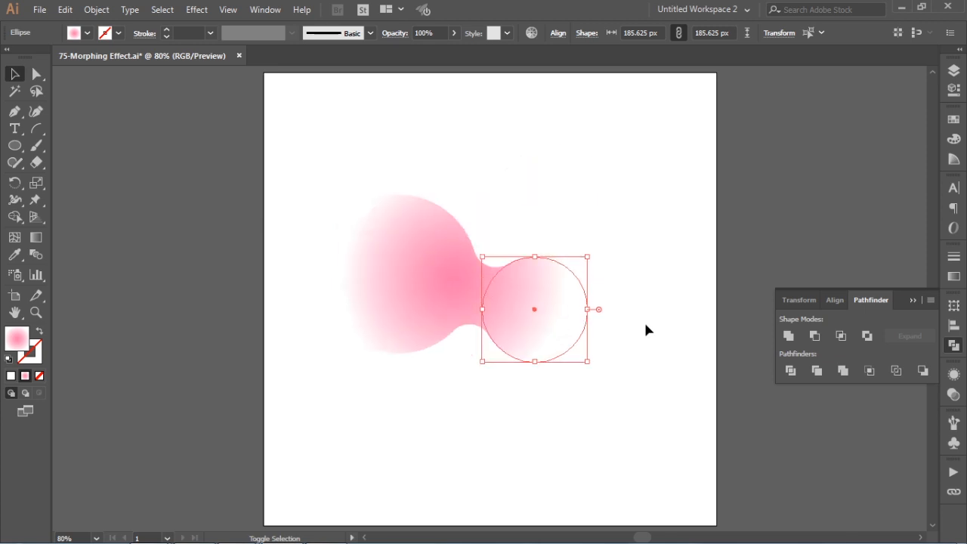
Move the smaller circle right until its bridge to the larger circle breaks, and deselect it.
key("shift+Right")
key("shift+Right")
key("shift+Right")
key("shift+Right")
key("shift+Right")
key("shift+Right")
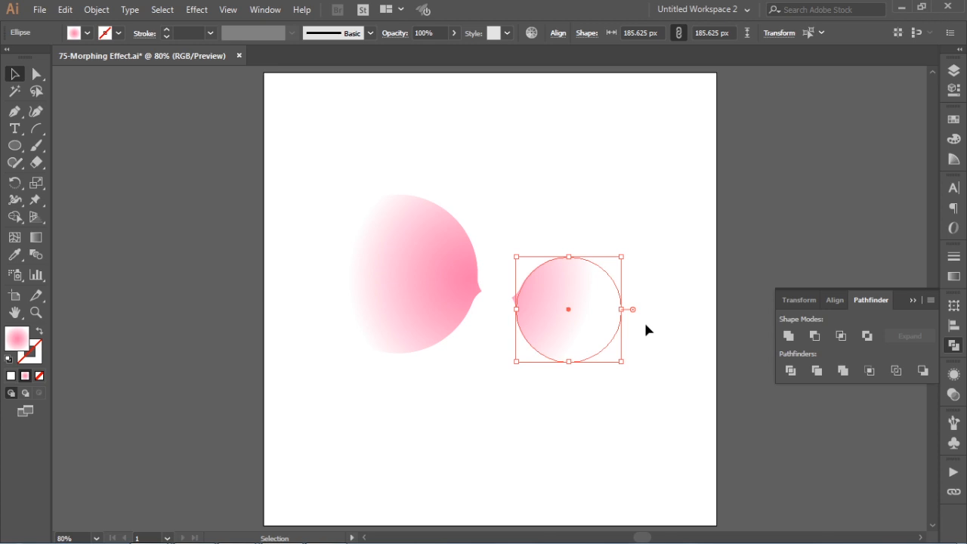
left_click(534, 167)
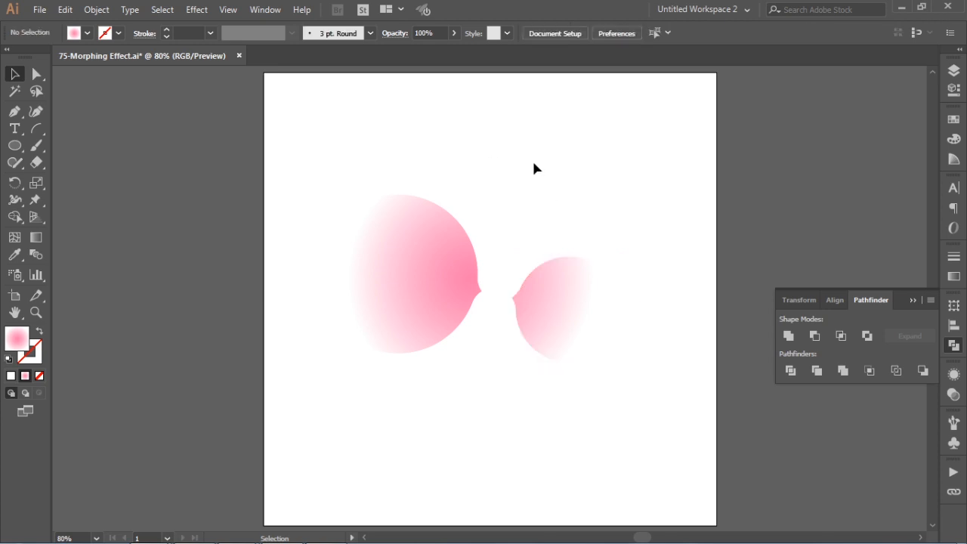
Isolate the compound shape so that new shapes are drawn inside it.
left_click(549, 304)
right_click(548, 304)
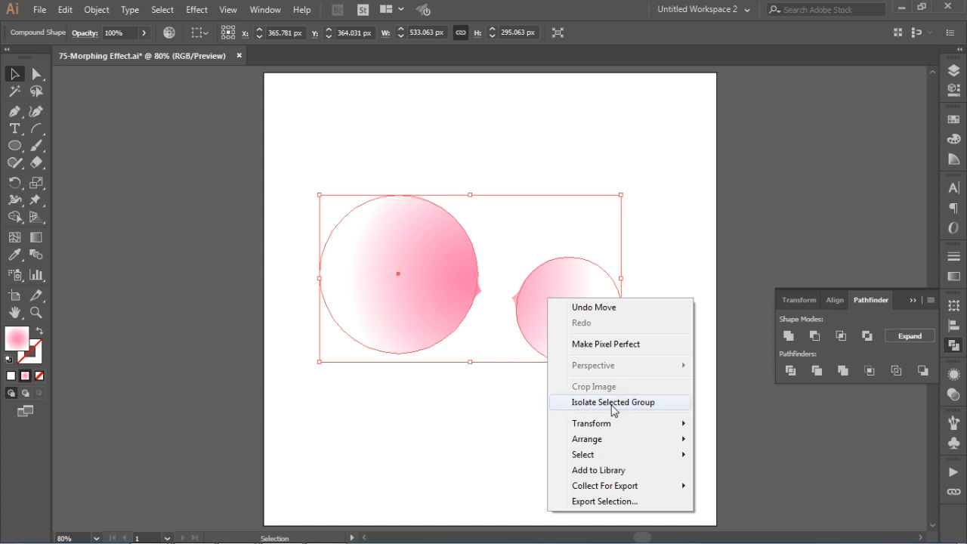
left_click(639, 406)
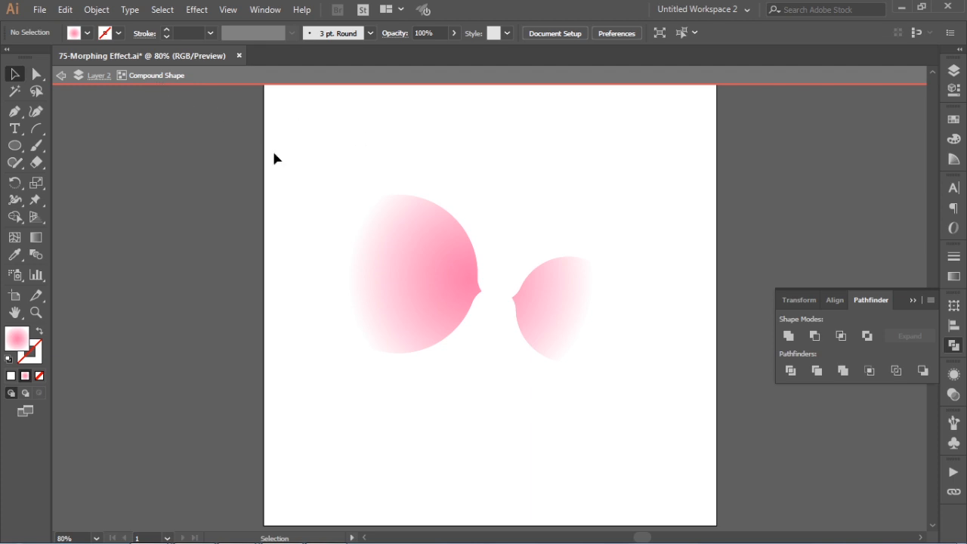
Draw a third circle about 123 px in diameter in the empty area above the two existing circles.
left_click(14, 145)
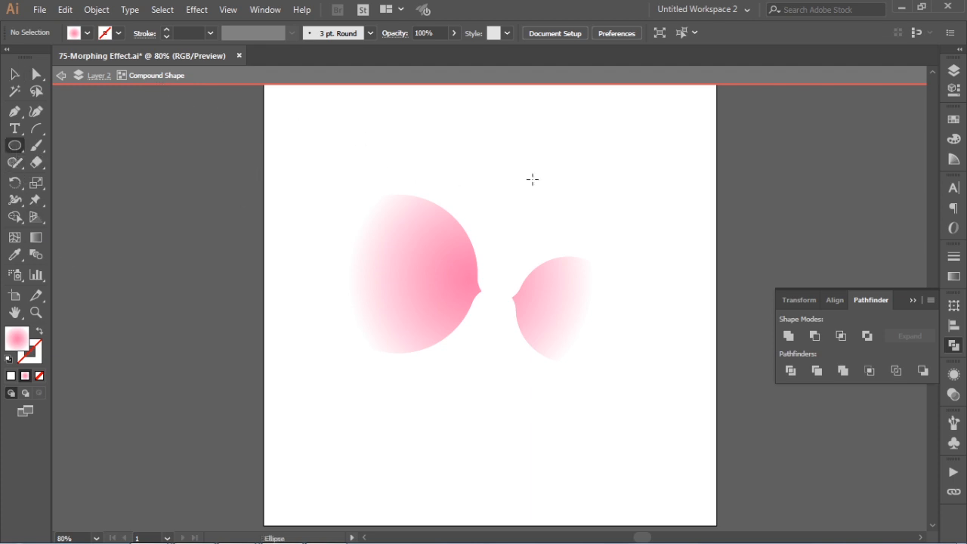
left_click_drag(594, 117, 523, 157)
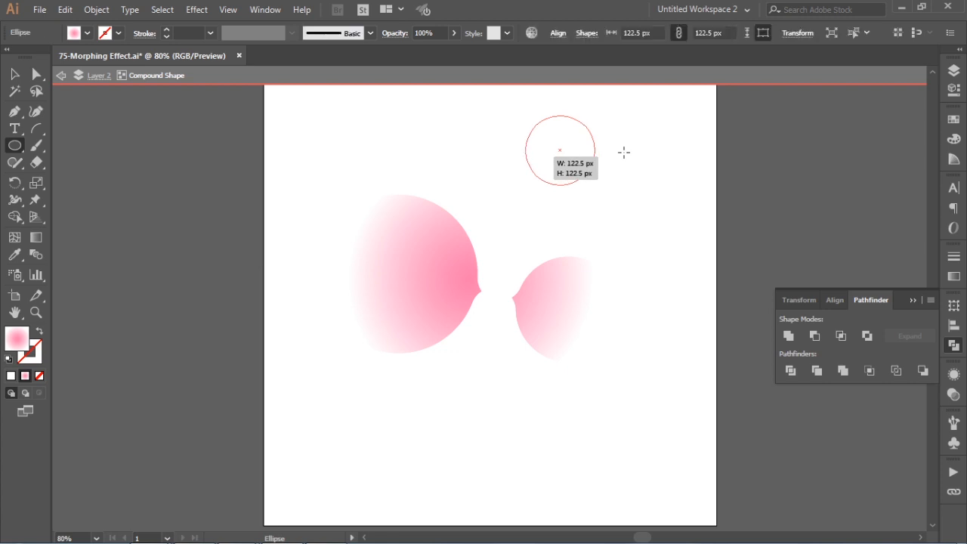
left_click_drag(624, 152, 624, 152)
Arrange the new circle at the largest circle's upper right and the medium circle at its lower right, so both merge with it.
left_click(14, 73)
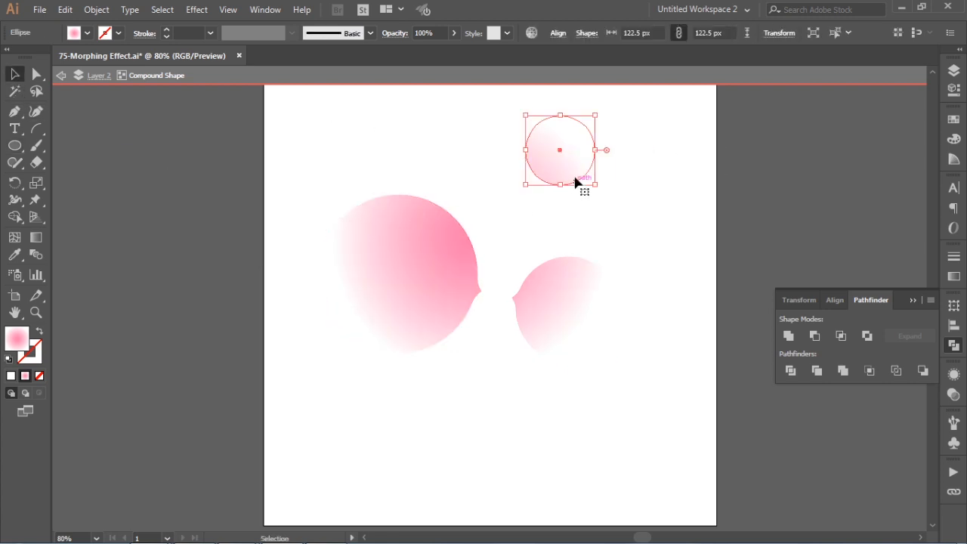
left_click_drag(576, 182, 456, 173)
left_click_drag(566, 320, 617, 283)
left_click_drag(432, 155, 521, 189)
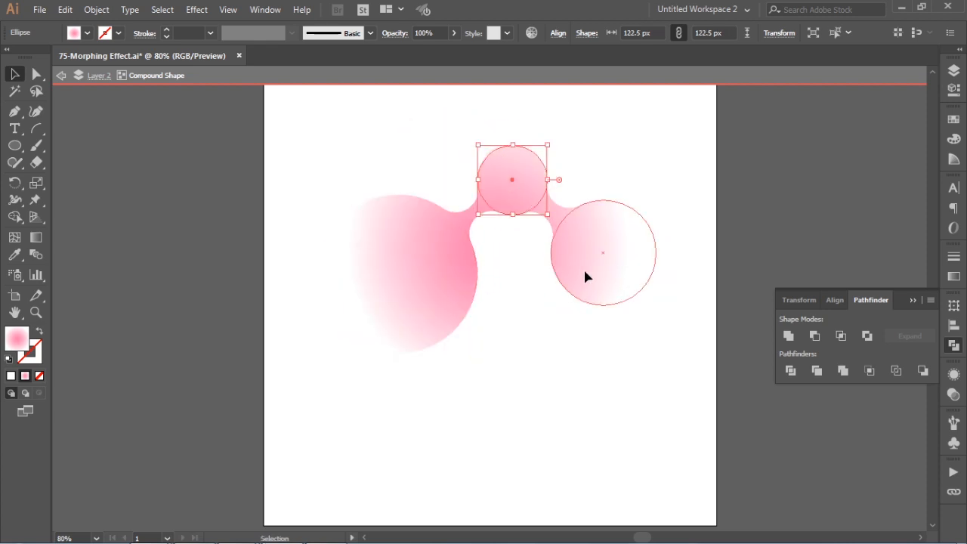
left_click_drag(586, 276, 556, 370)
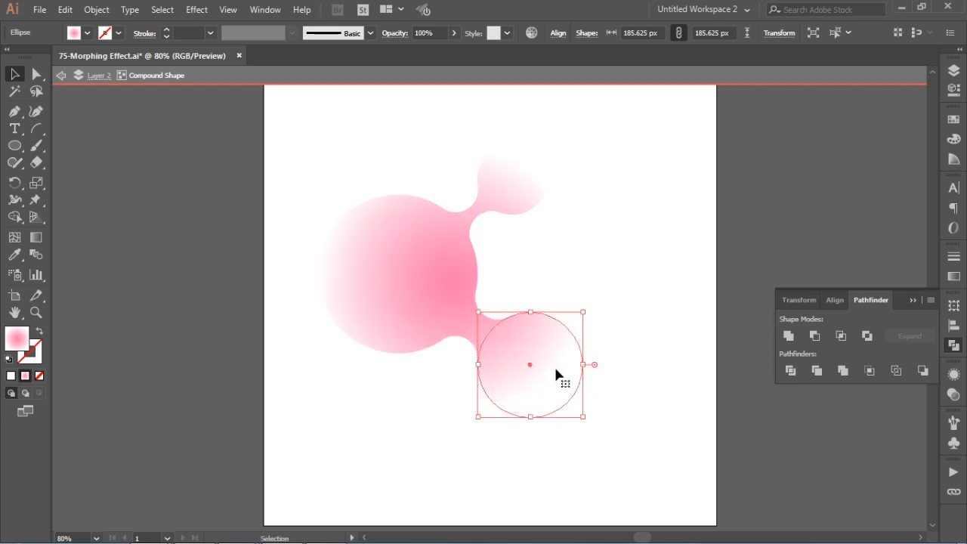
left_click(658, 270)
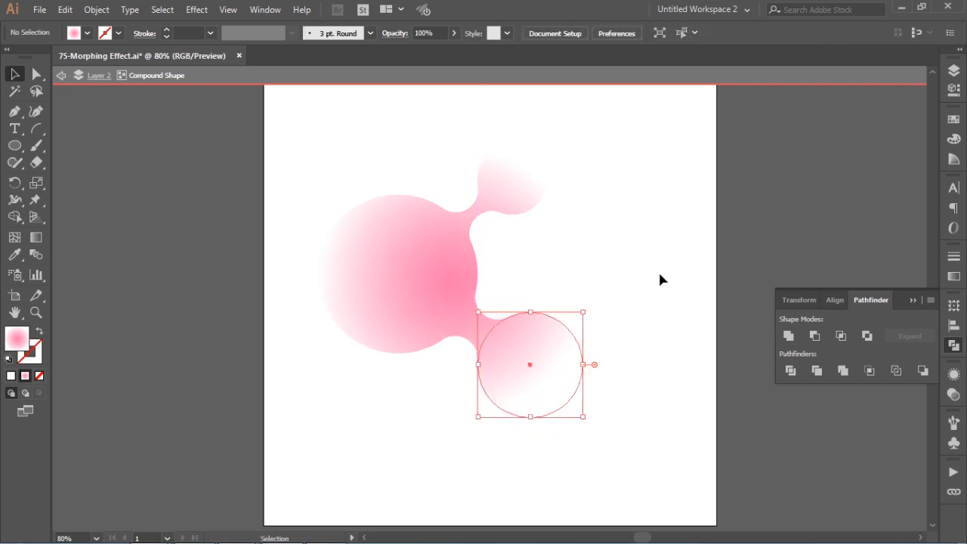
Draw a five-pointed star with the Star tool in the empty area to the right of the merged circles.
left_click(14, 147)
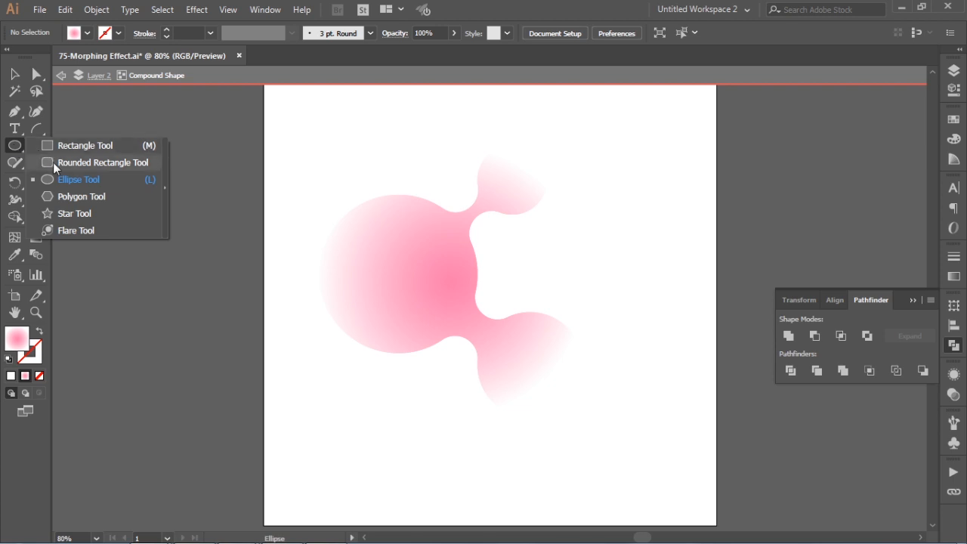
left_click(79, 221)
left_click_drag(617, 236, 643, 264)
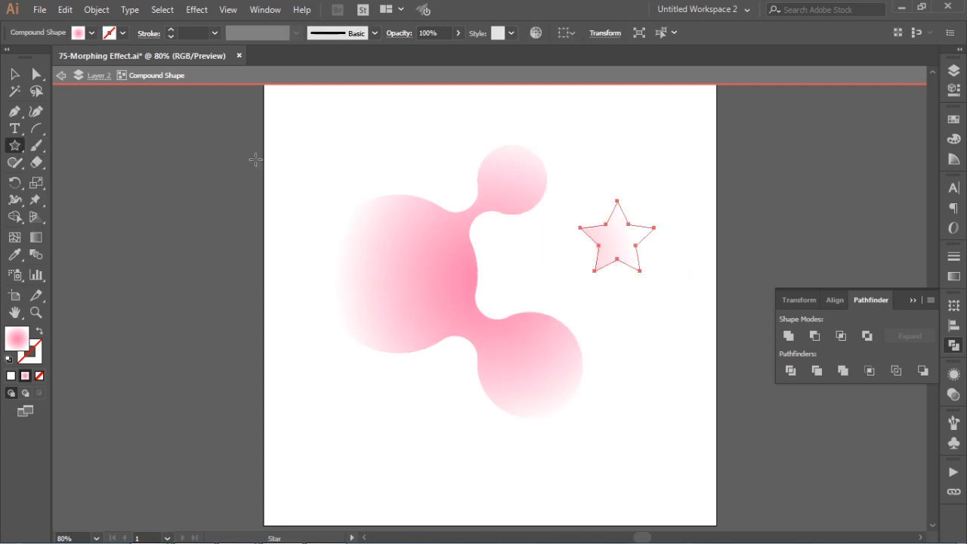
Move the star below the largest circle so it merges with that circle and the medium one, and exit isolation mode.
left_click(14, 73)
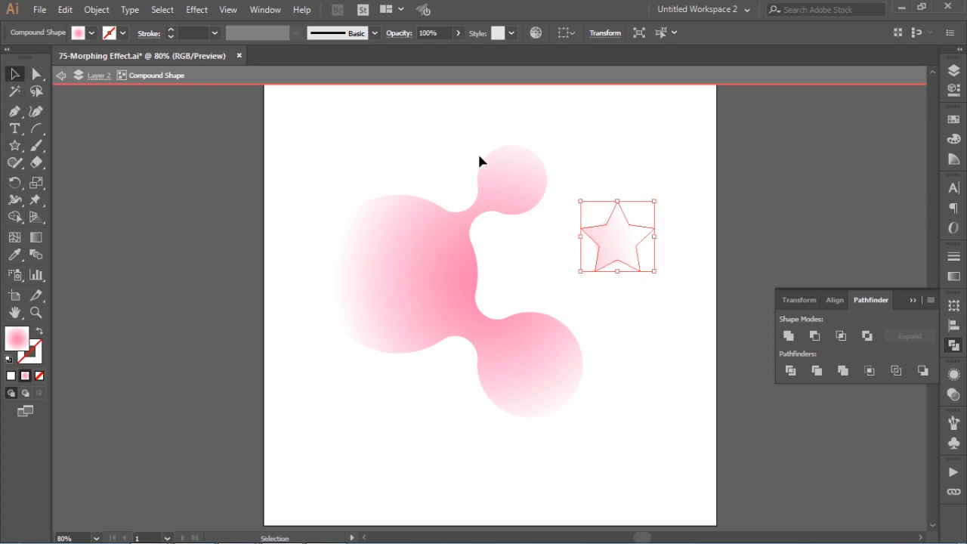
left_click(656, 140)
left_click_drag(620, 240, 460, 413)
left_click(633, 273)
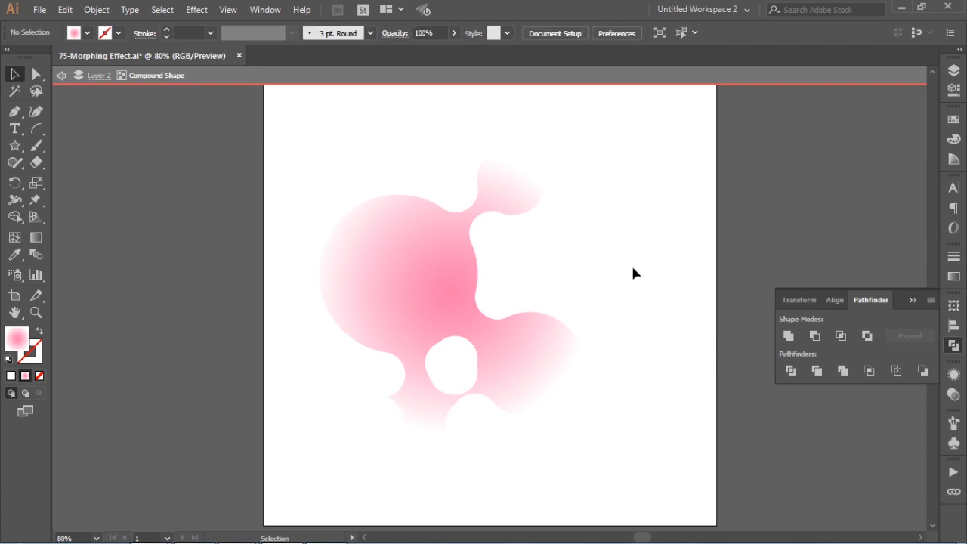
right_click(633, 273)
left_click(675, 316)
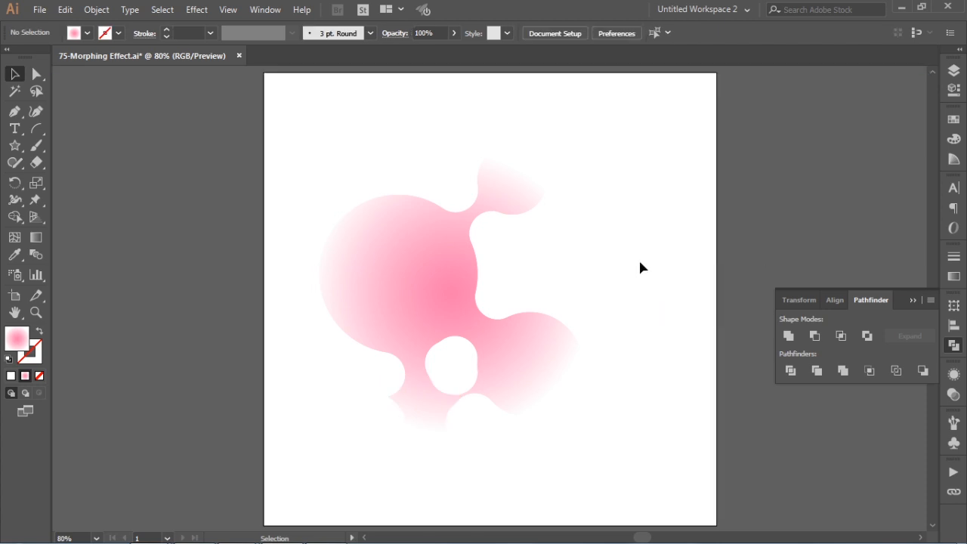